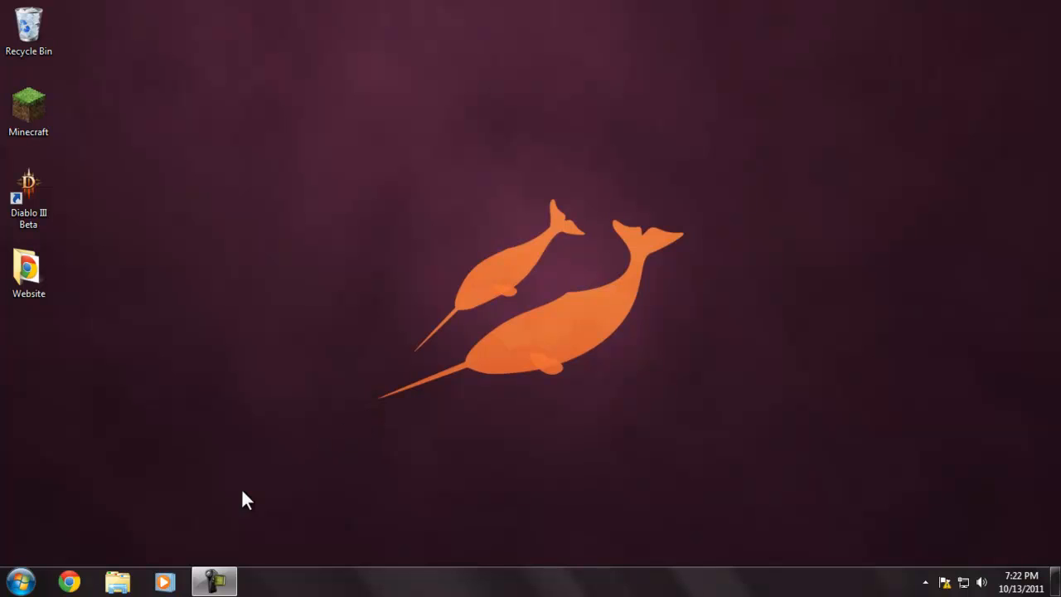
# - Open the signed-in user's personal folder, look inside its My Music folder, and close the window
pyautogui.click(20, 581)
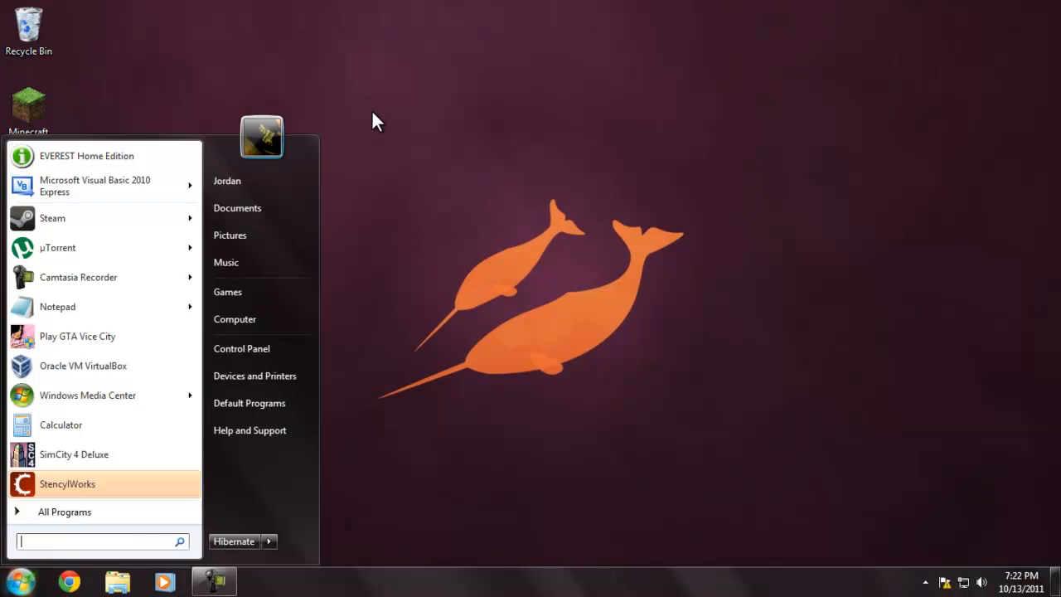
pyautogui.click(291, 181)
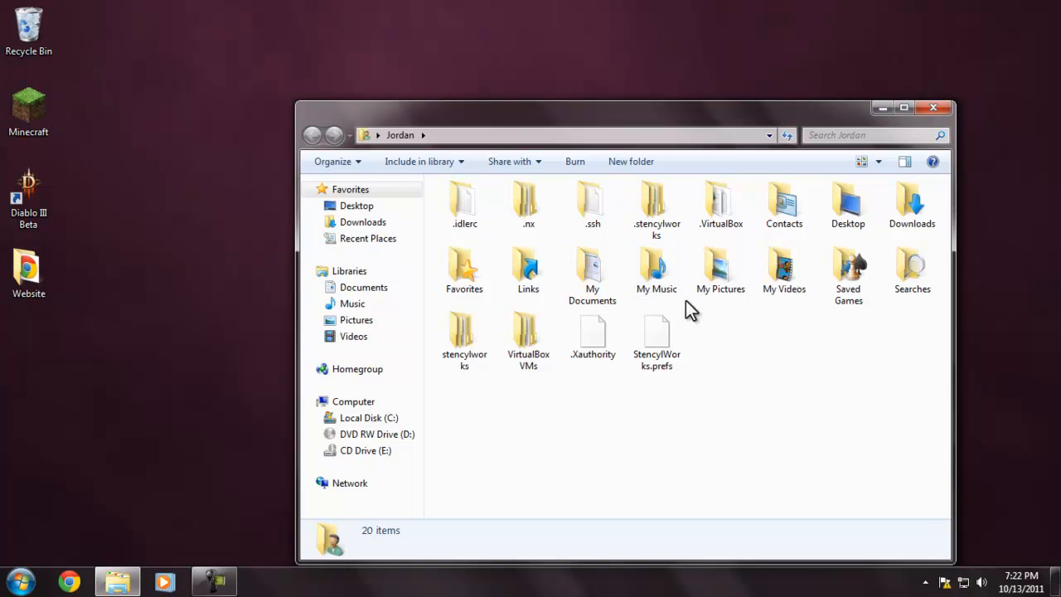
pyautogui.moveTo(779, 321); pyautogui.dragTo(652, 269)
pyautogui.click(652, 270)
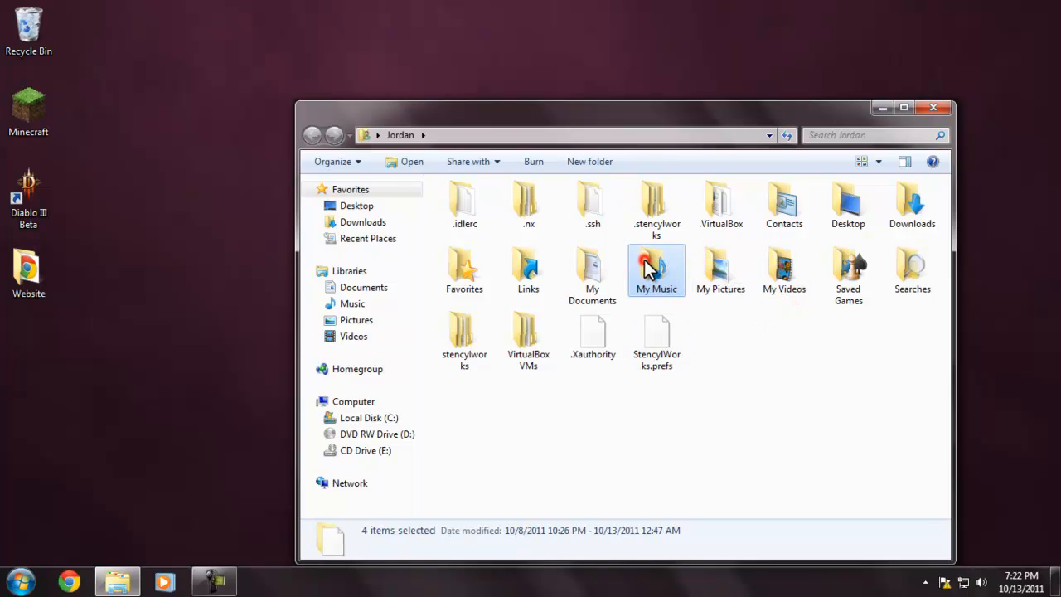
pyautogui.click(743, 346)
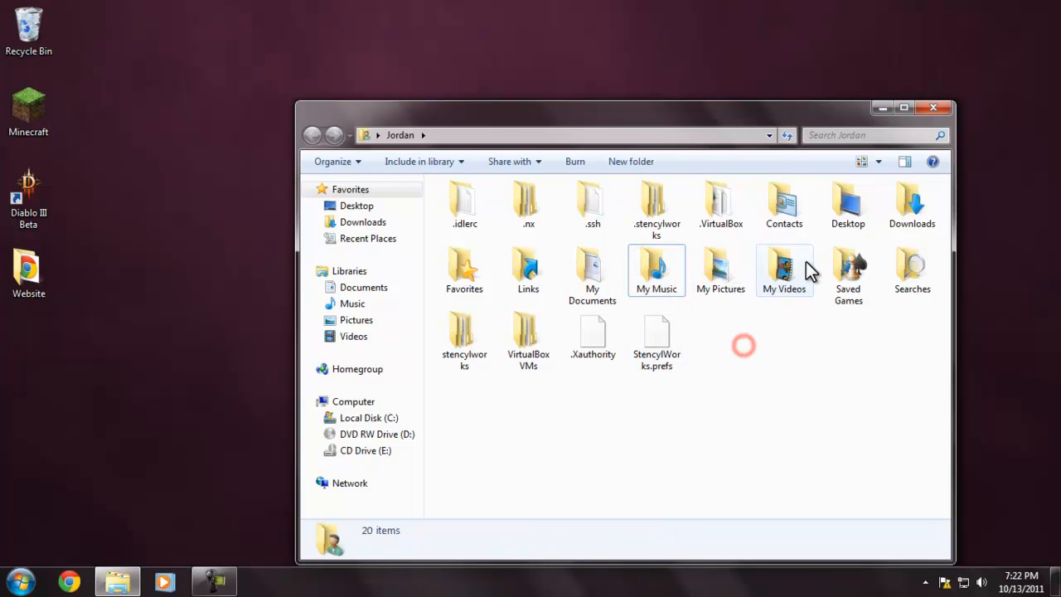
pyautogui.doubleClick(656, 284)
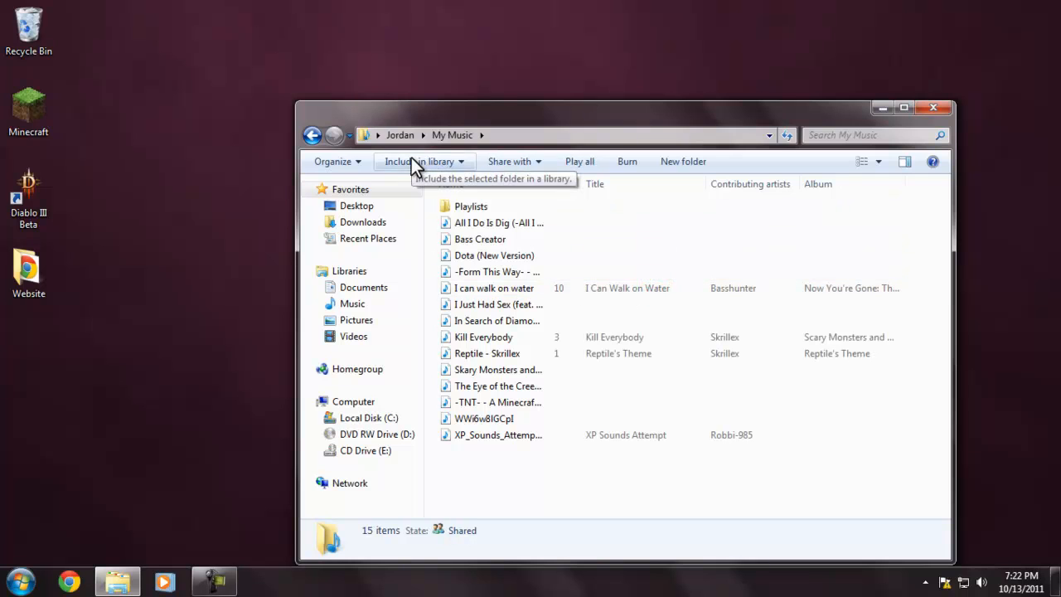
pyautogui.click(411, 133)
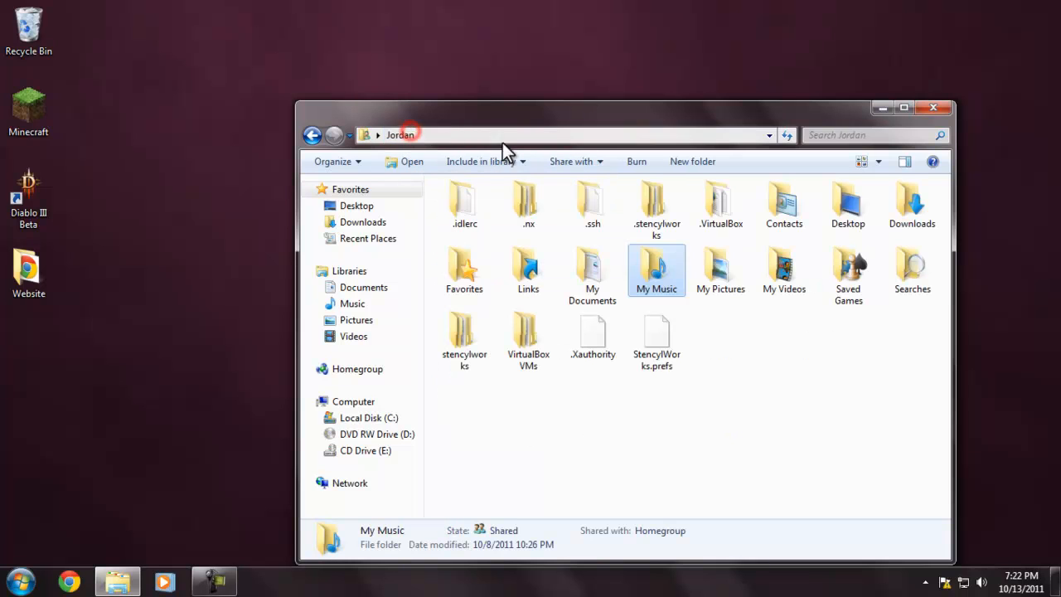
pyautogui.click(769, 365)
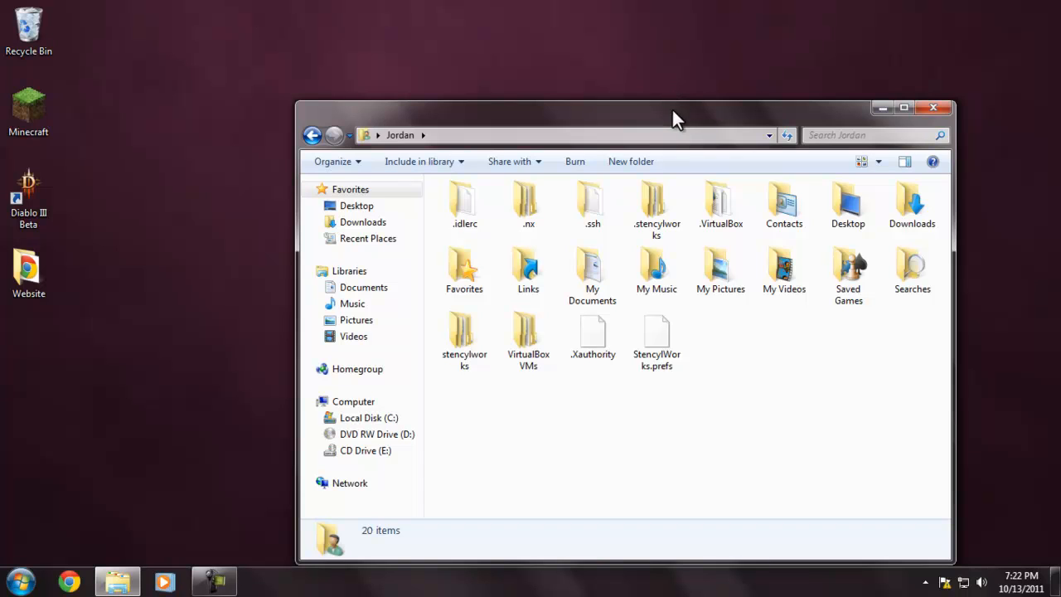
pyautogui.moveTo(693, 111); pyautogui.dragTo(660, 105)
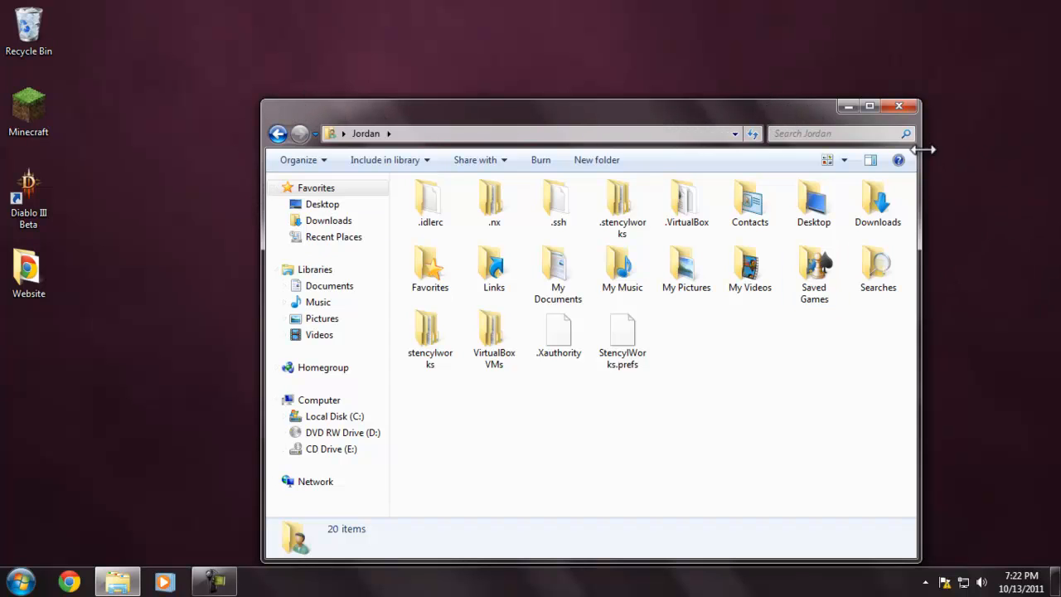
pyautogui.click(899, 106)
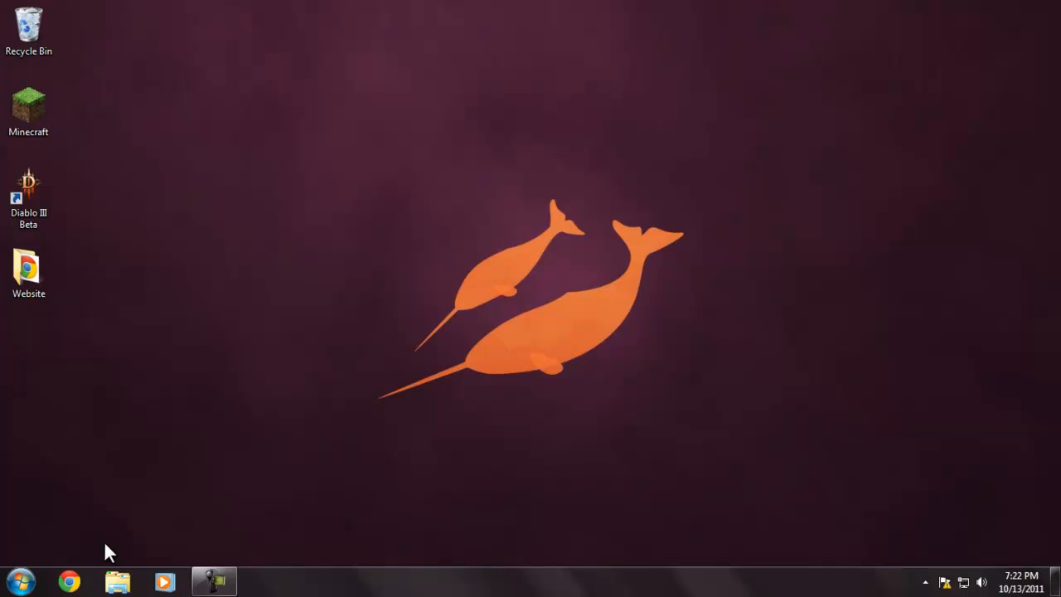
# - Open the Control Panel and go to the page for adding or removing user accounts
pyautogui.click(21, 581)
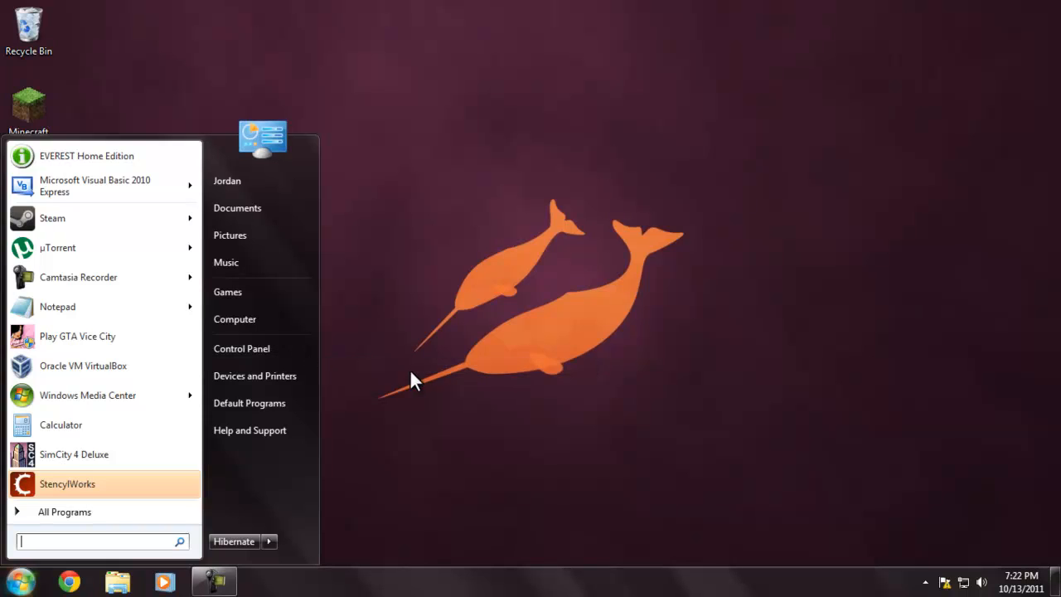
pyautogui.click(422, 494)
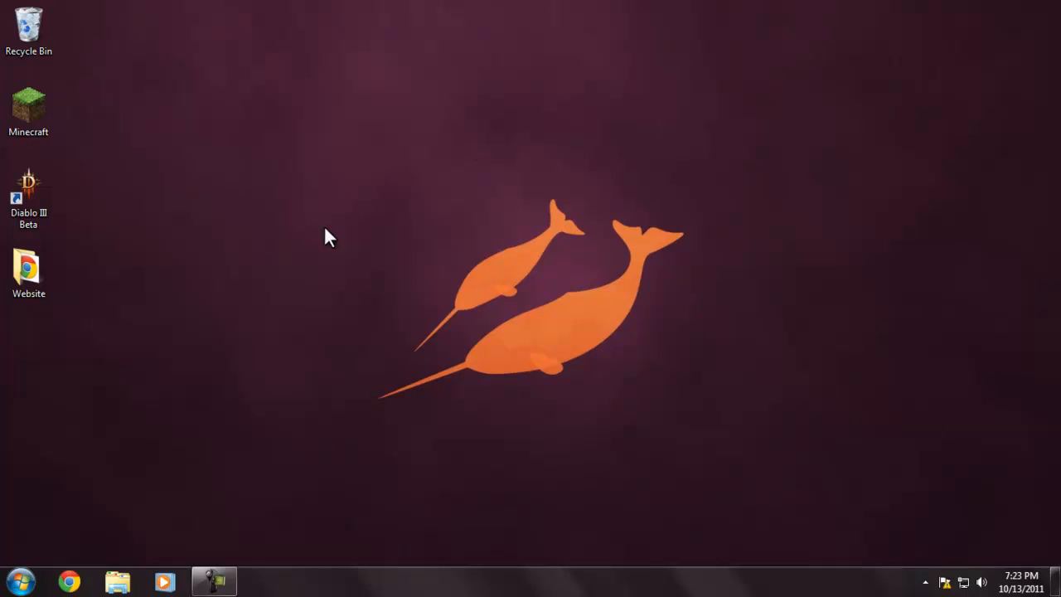
pyautogui.click(21, 583)
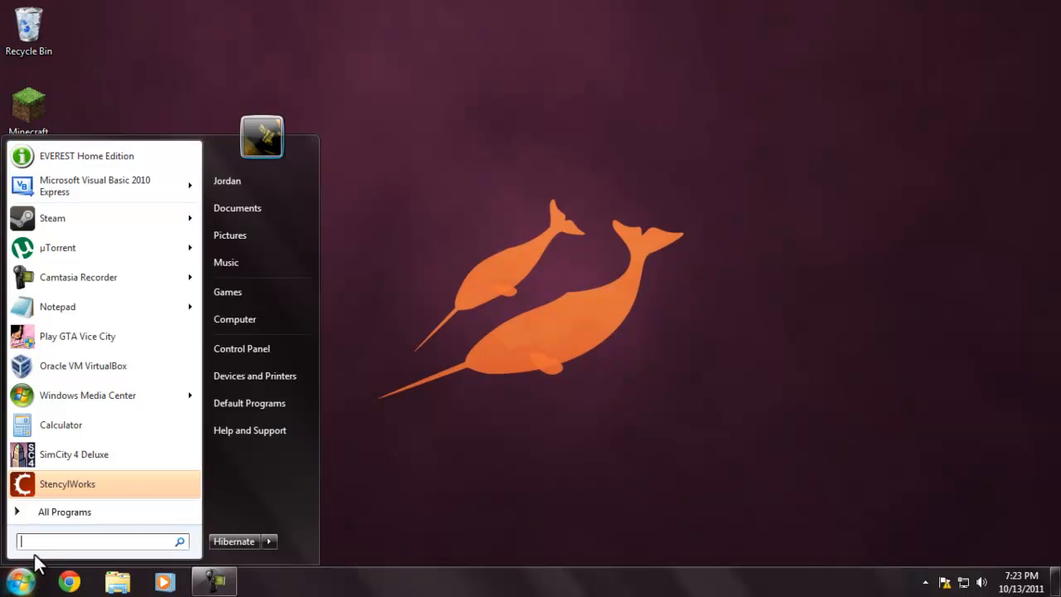
pyautogui.click(245, 341)
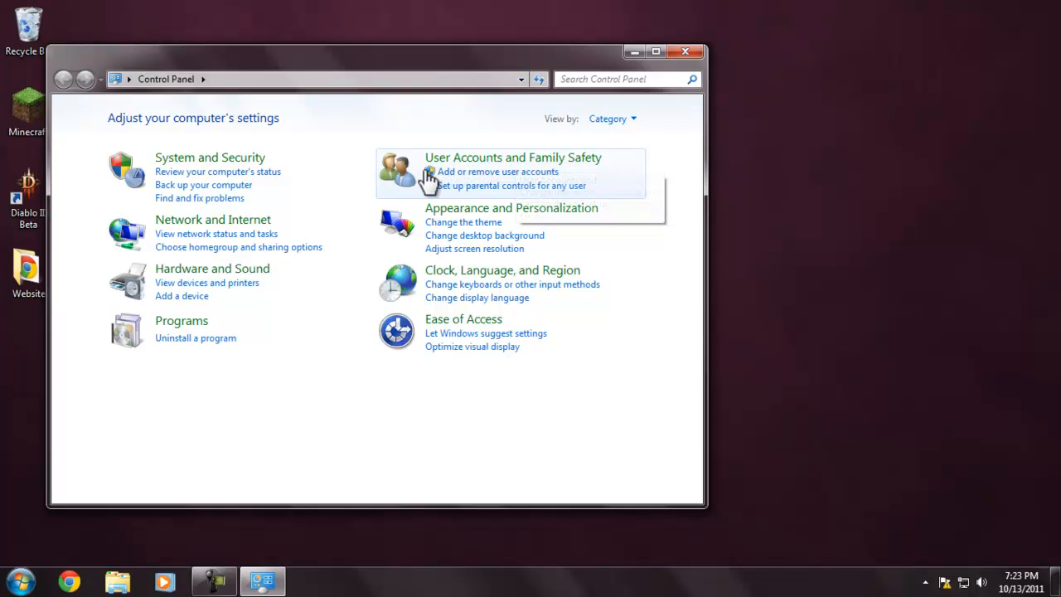
pyautogui.click(476, 173)
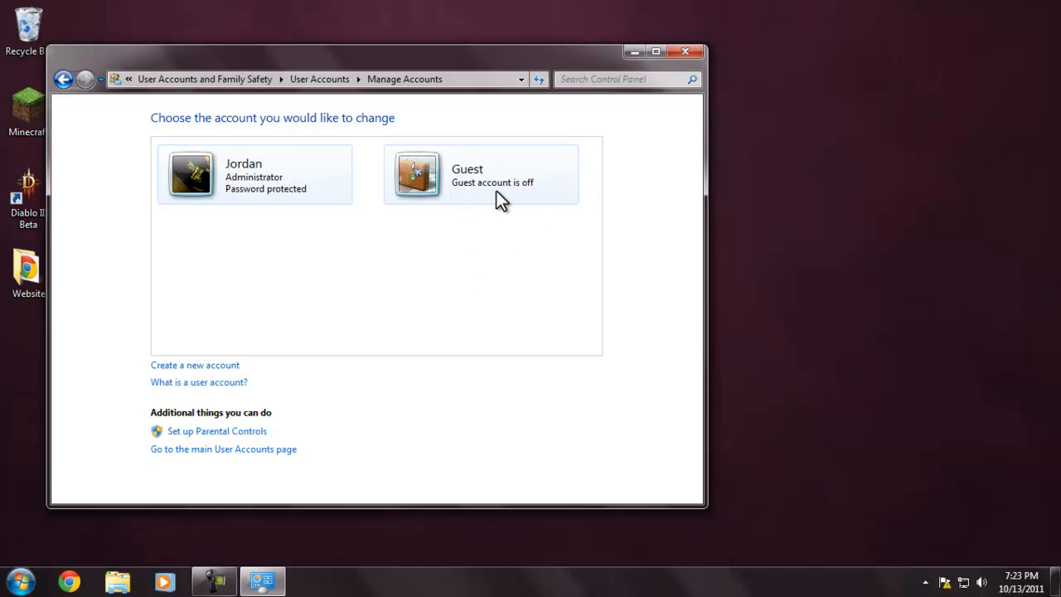
# - Turn on the Guest account, keeping the current color scheme and suppressing further performance messages
pyautogui.click(475, 267)
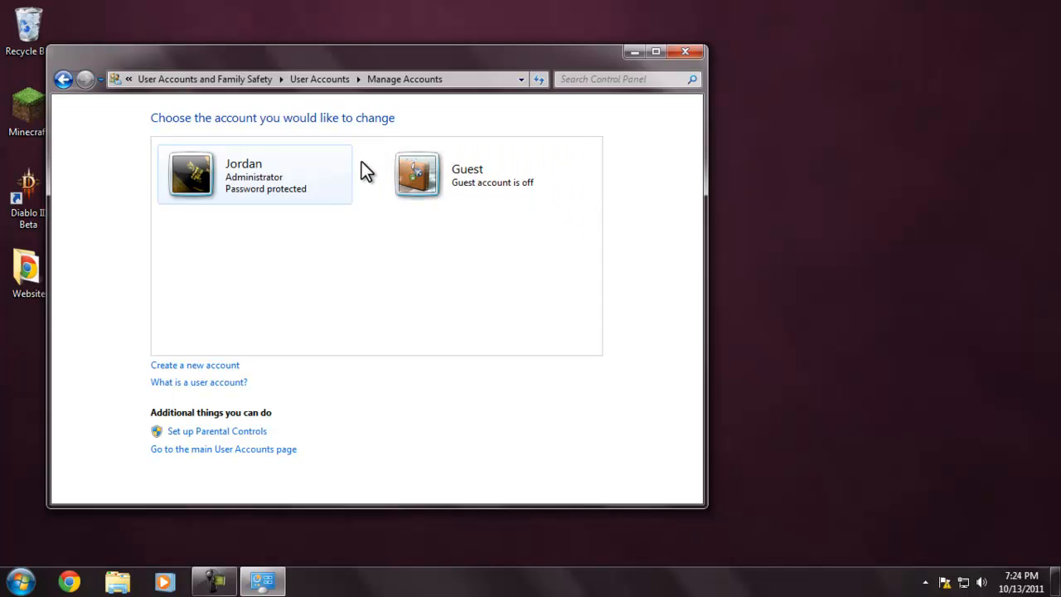
pyautogui.click(402, 272)
pyautogui.click(369, 132)
pyautogui.click(430, 179)
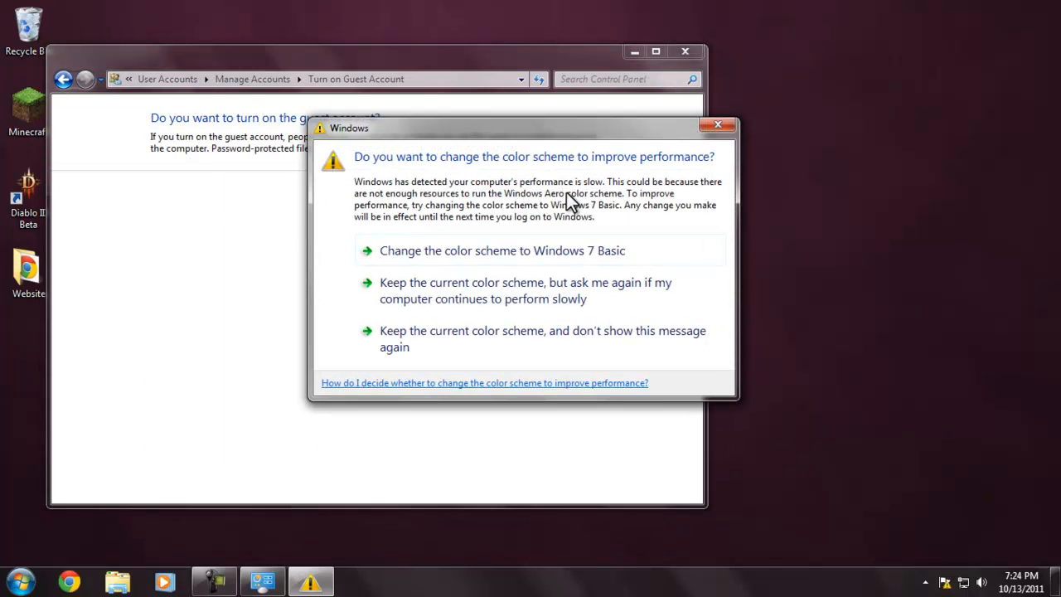
pyautogui.click(437, 356)
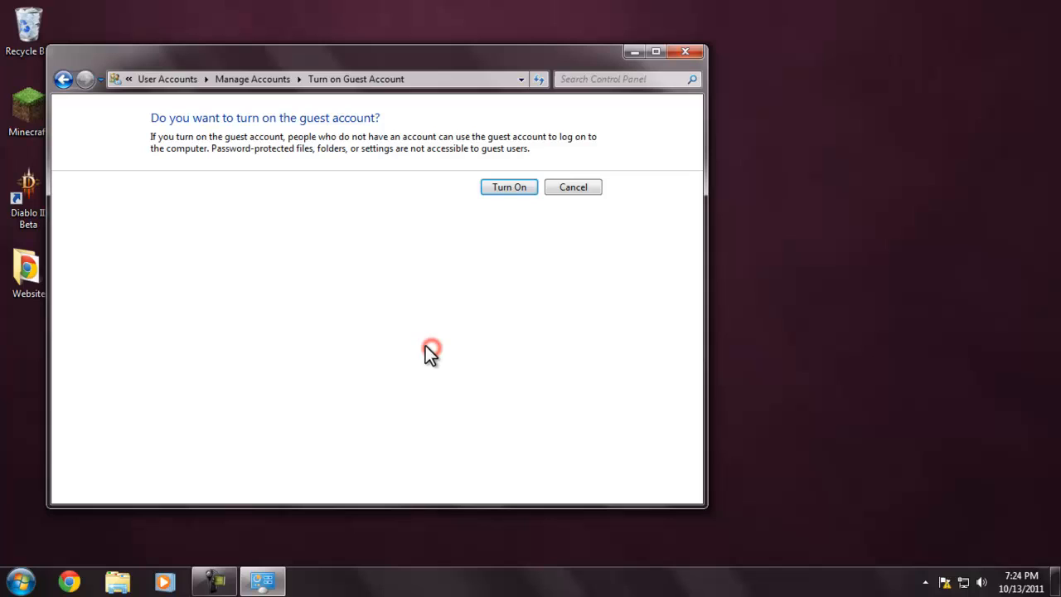
pyautogui.click(511, 188)
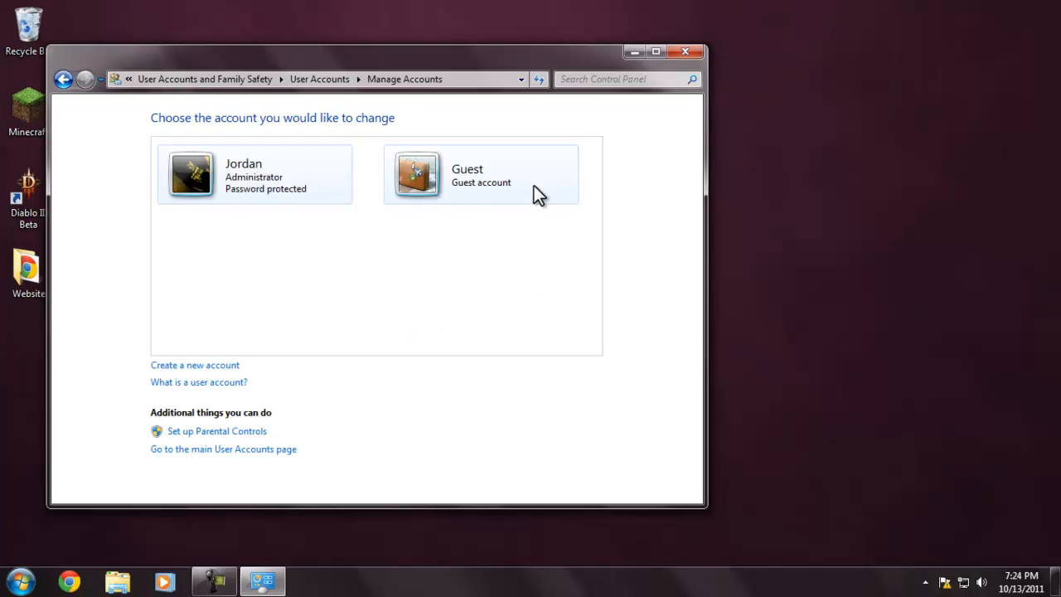
# - Turn off the Guest account
pyautogui.click(464, 189)
pyautogui.click(235, 164)
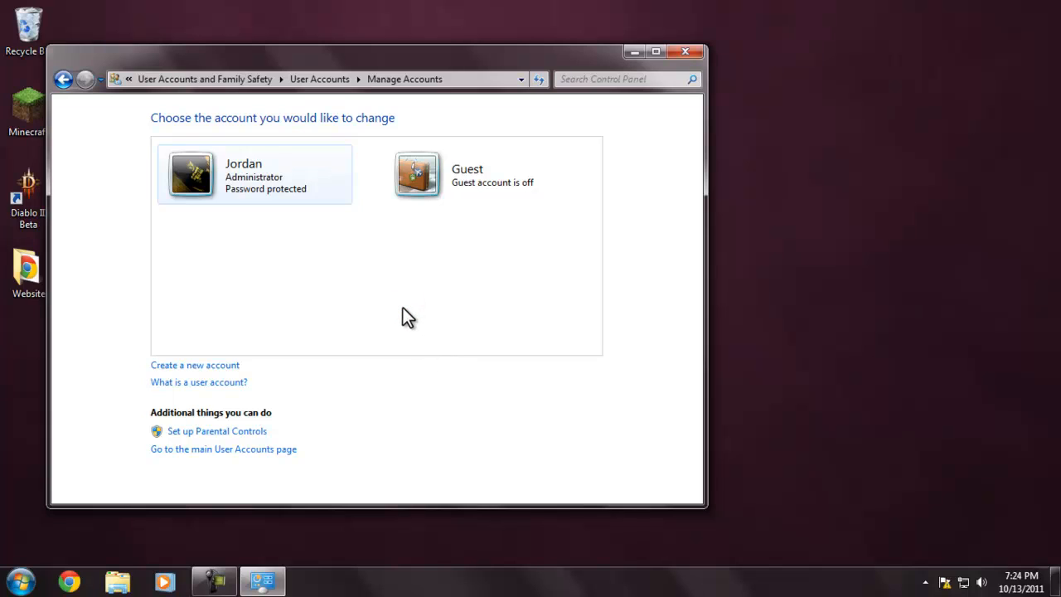
pyautogui.click(321, 298)
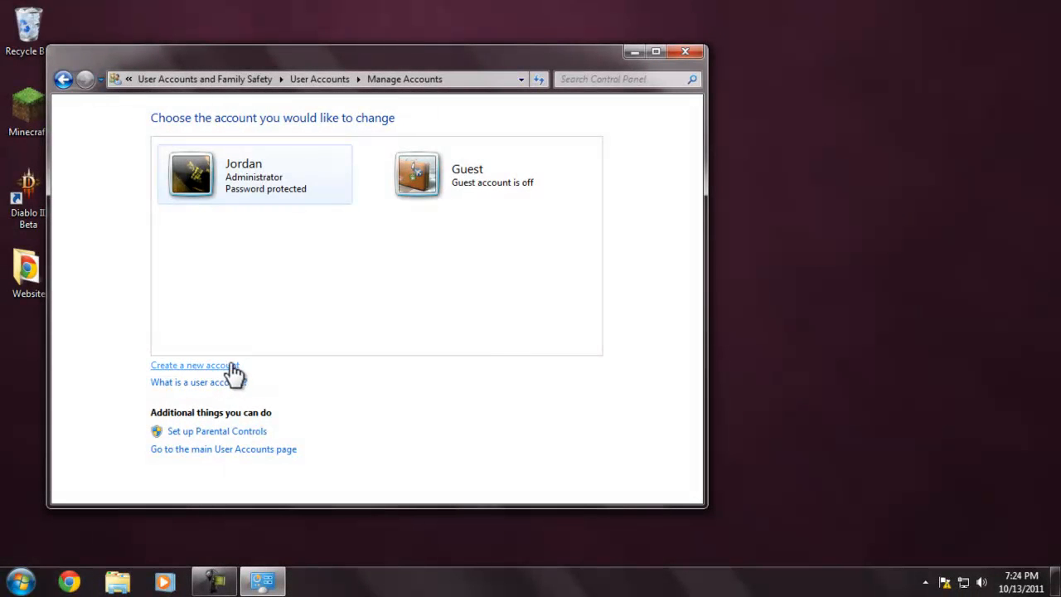
# - Create a new Standard user account, entering a first name as the account name
pyautogui.click(231, 365)
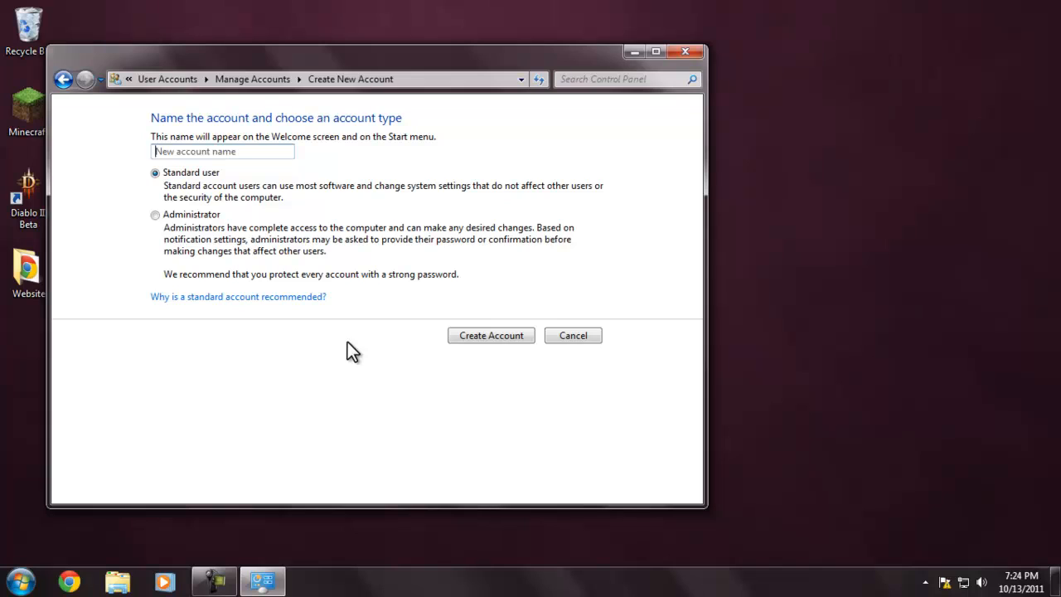
pyautogui.click(244, 151)
pyautogui.click(254, 153)
pyautogui.write('Jahn')
pyautogui.press('BackSpace')
pyautogui.press('BackSpace')
pyautogui.press('BackSpace')
pyautogui.write('ohn')
pyautogui.click(155, 217)
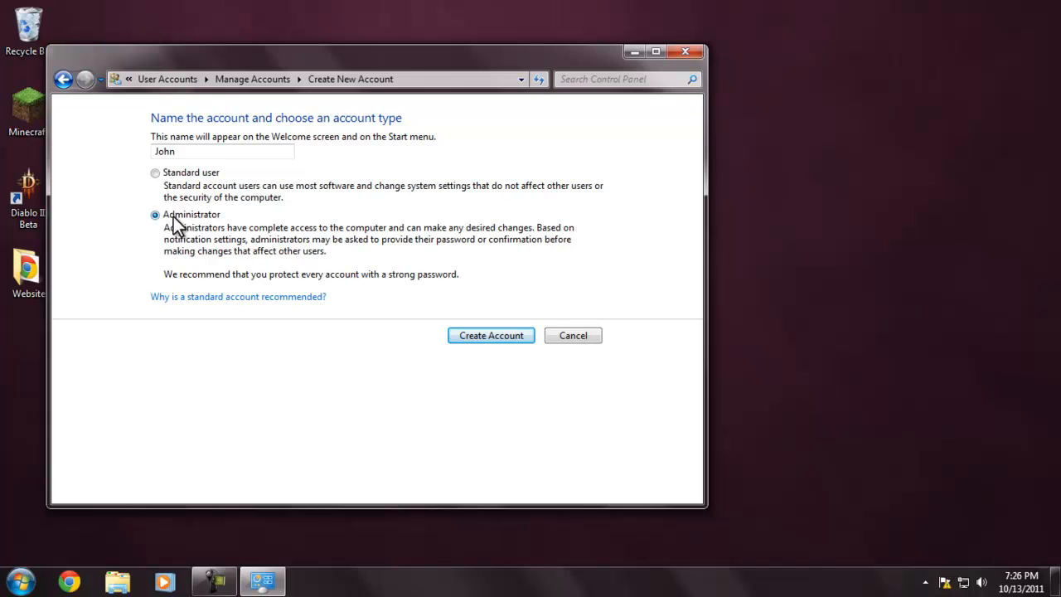
pyautogui.click(154, 173)
pyautogui.click(492, 336)
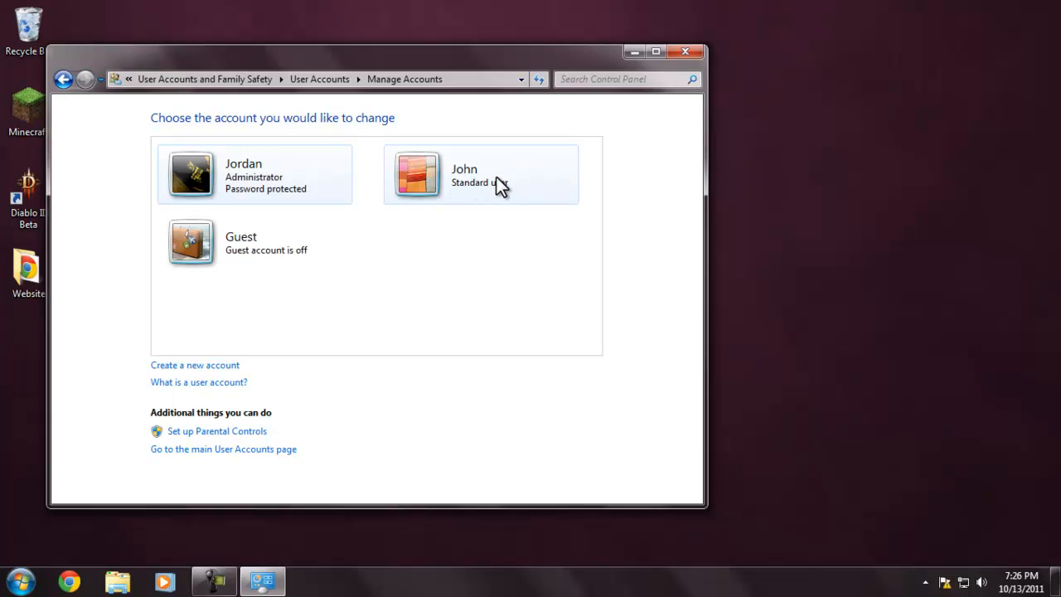
# - View the new standard account's change options and its rename page, and return to the options without renaming it
pyautogui.click(449, 171)
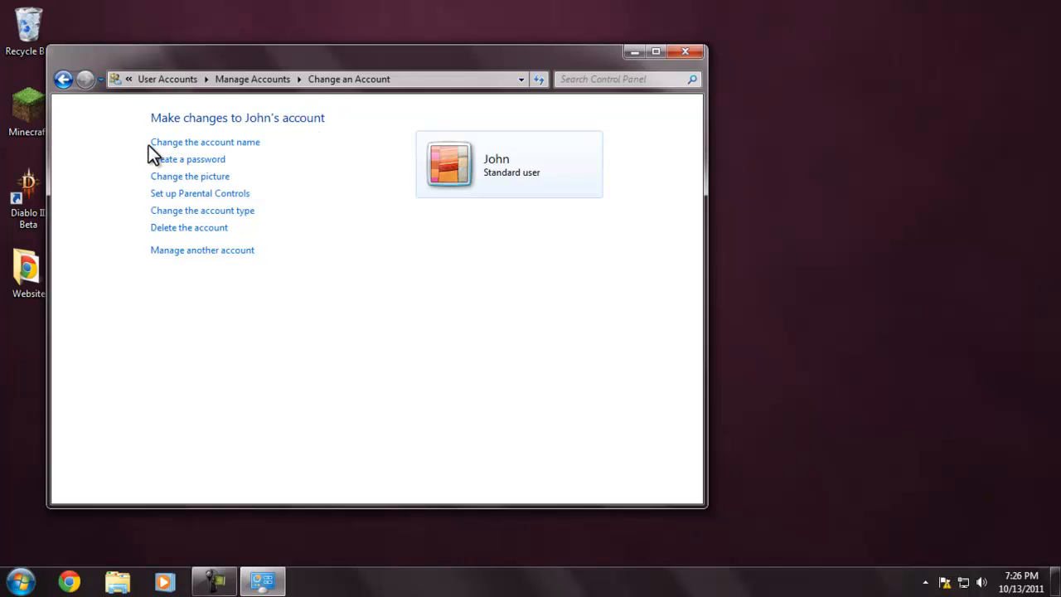
pyautogui.click(250, 143)
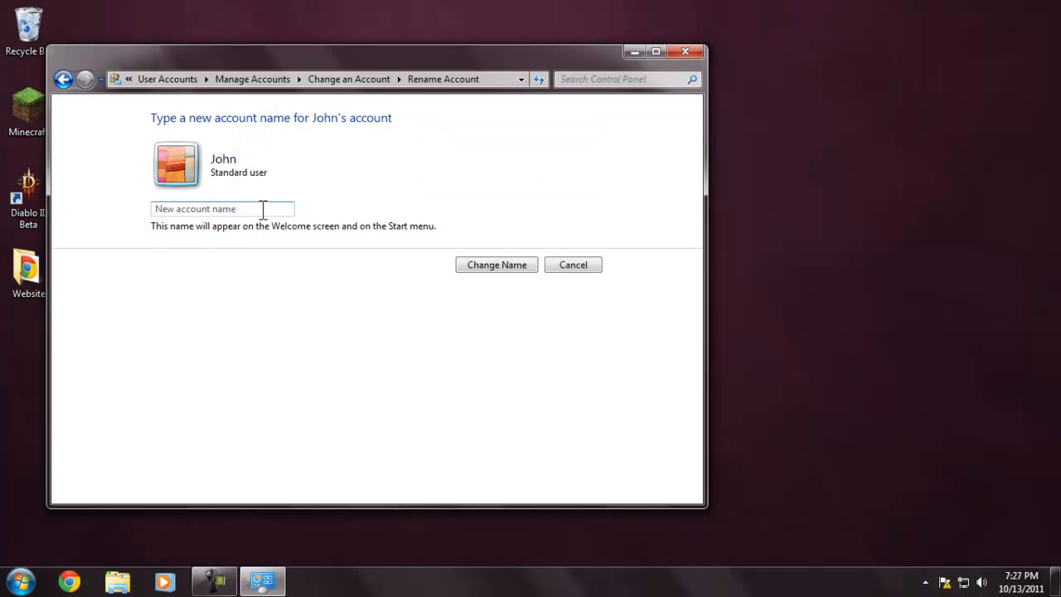
pyautogui.click(57, 82)
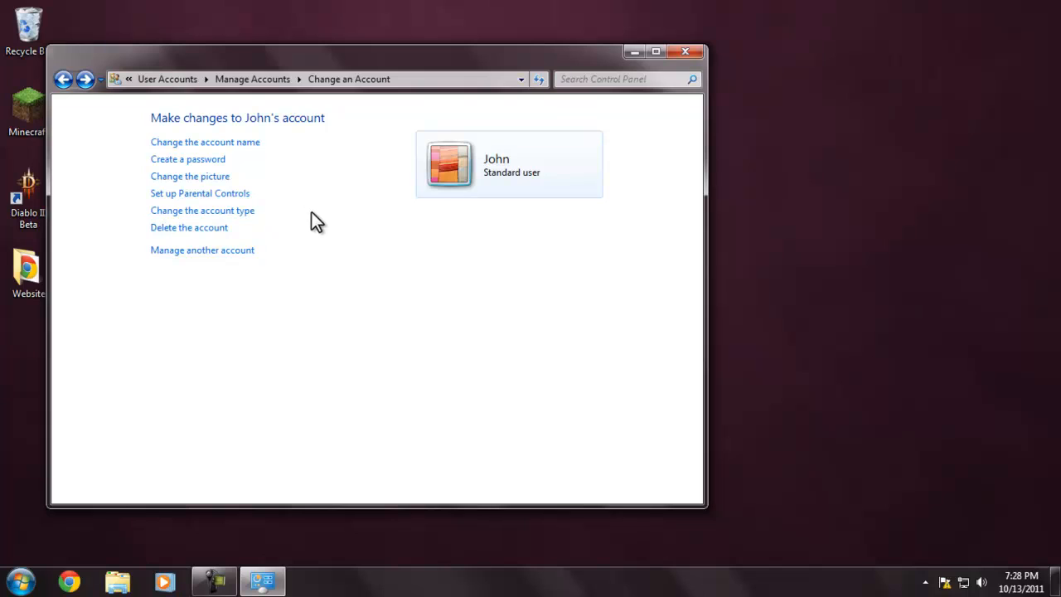
# - Delete the new standard account together with its files, and minimize the Control Panel window
pyautogui.click(212, 229)
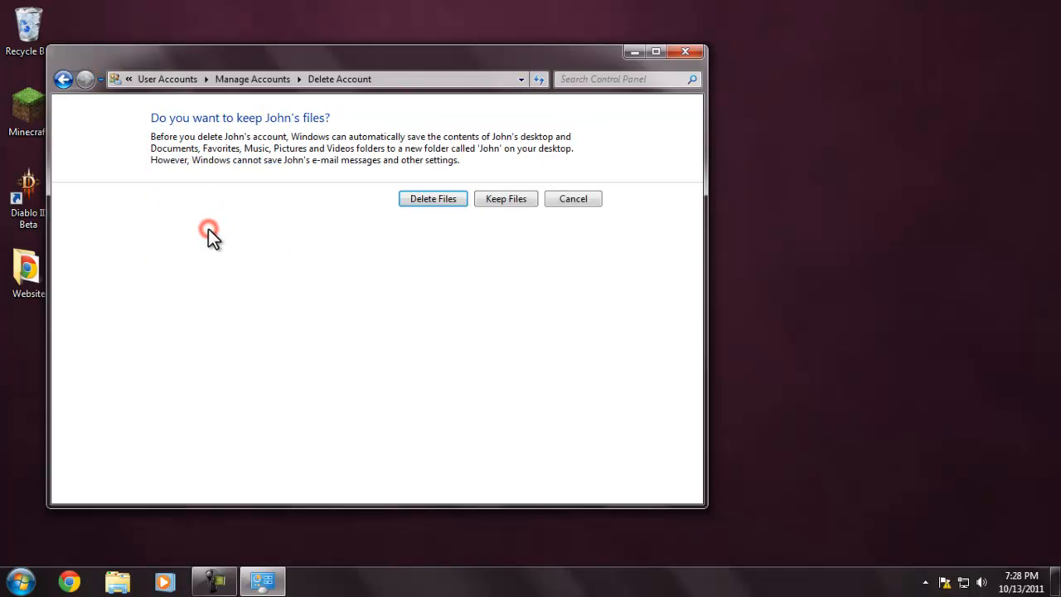
pyautogui.click(443, 202)
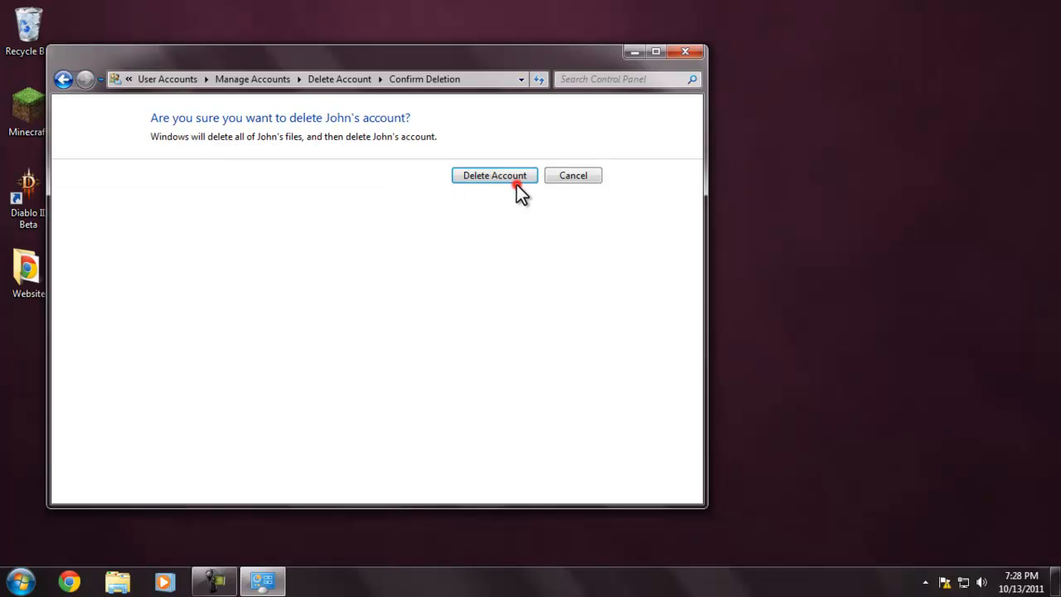
pyautogui.click(518, 181)
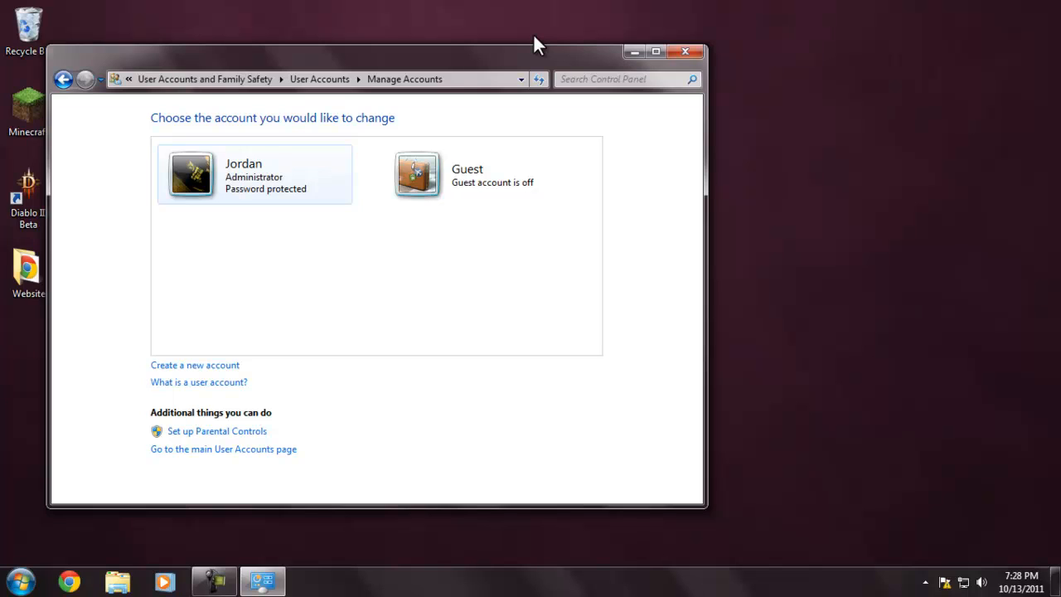
pyautogui.click(639, 51)
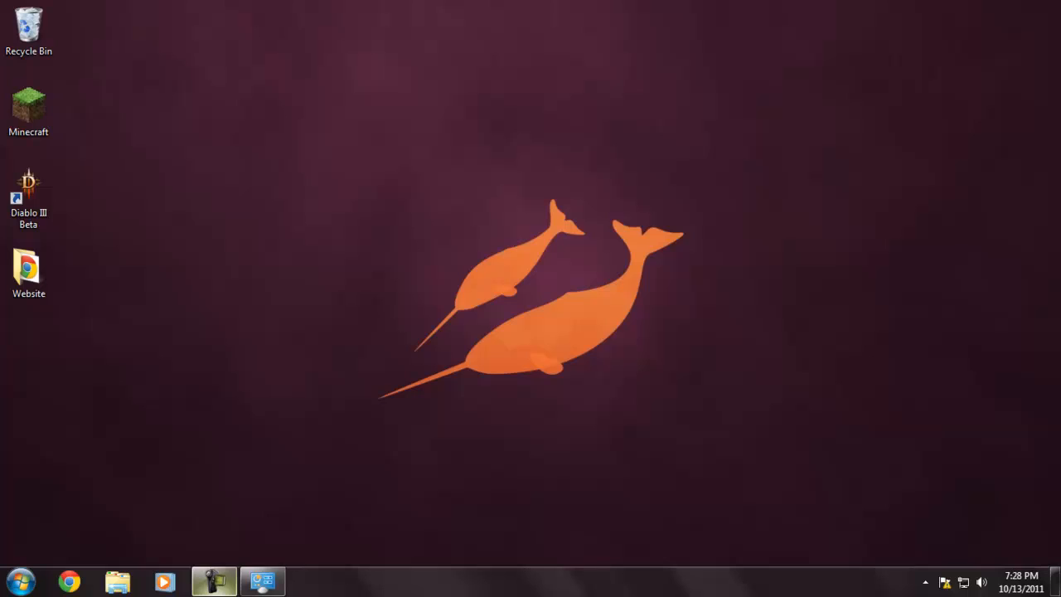
pyautogui.moveTo(214, 582)
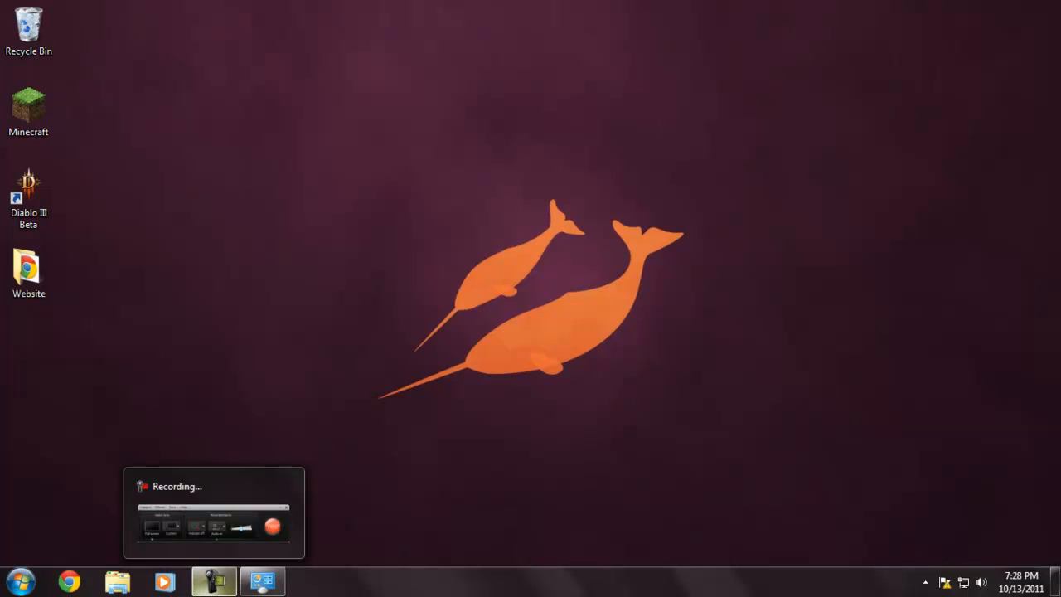